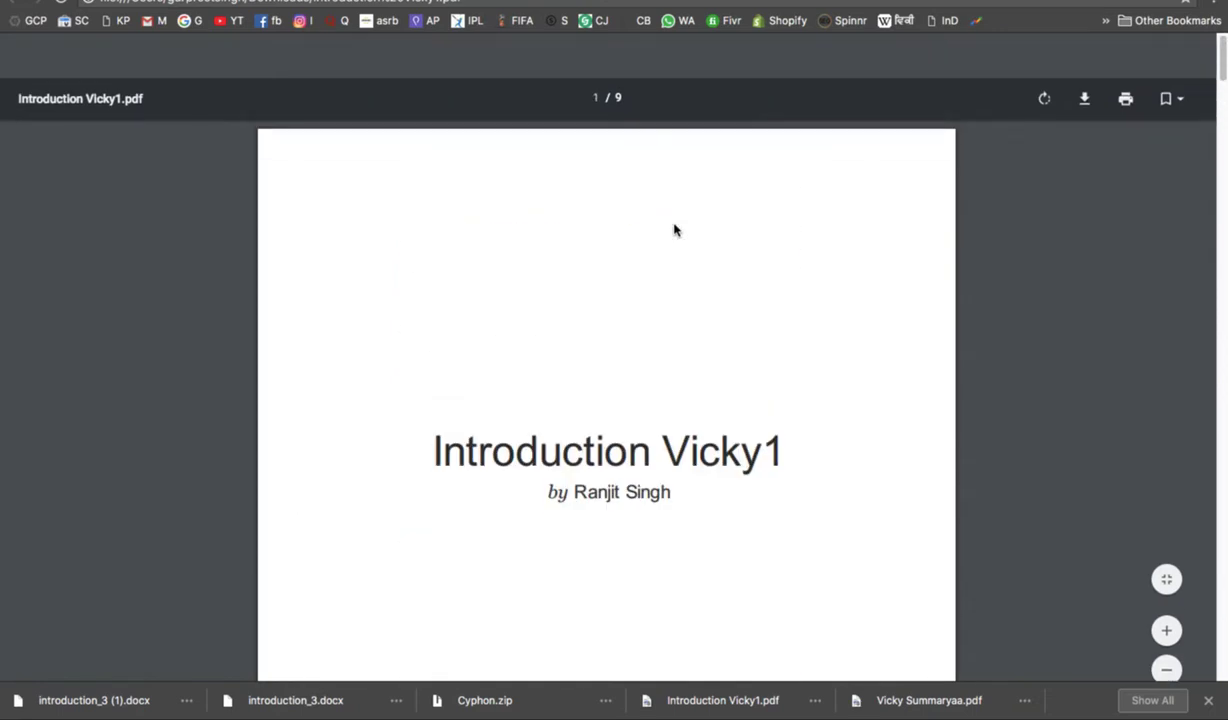
# Step: Scroll the PlagScan homepage and register via Google sign-in, reaching a dashboard with balance 20
pyautogui.scroll(-3, 674, 230)
pyautogui.scroll(-2, 674, 230)
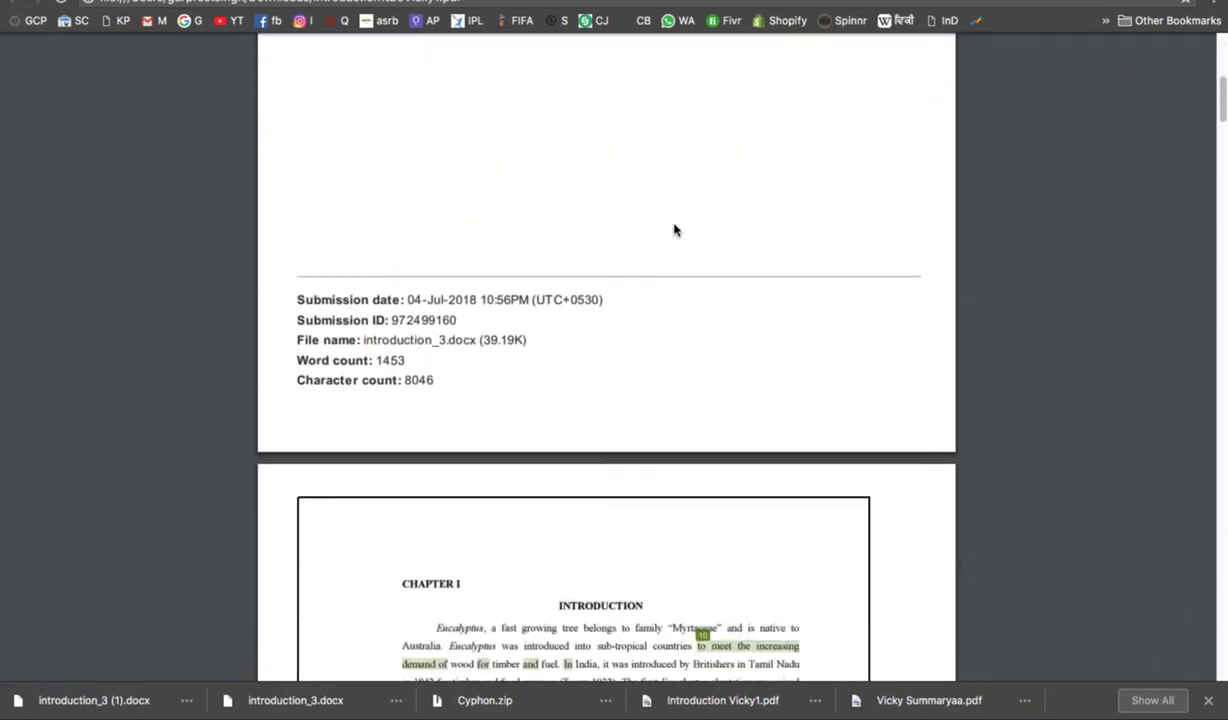
pyautogui.scroll(3, 674, 230)
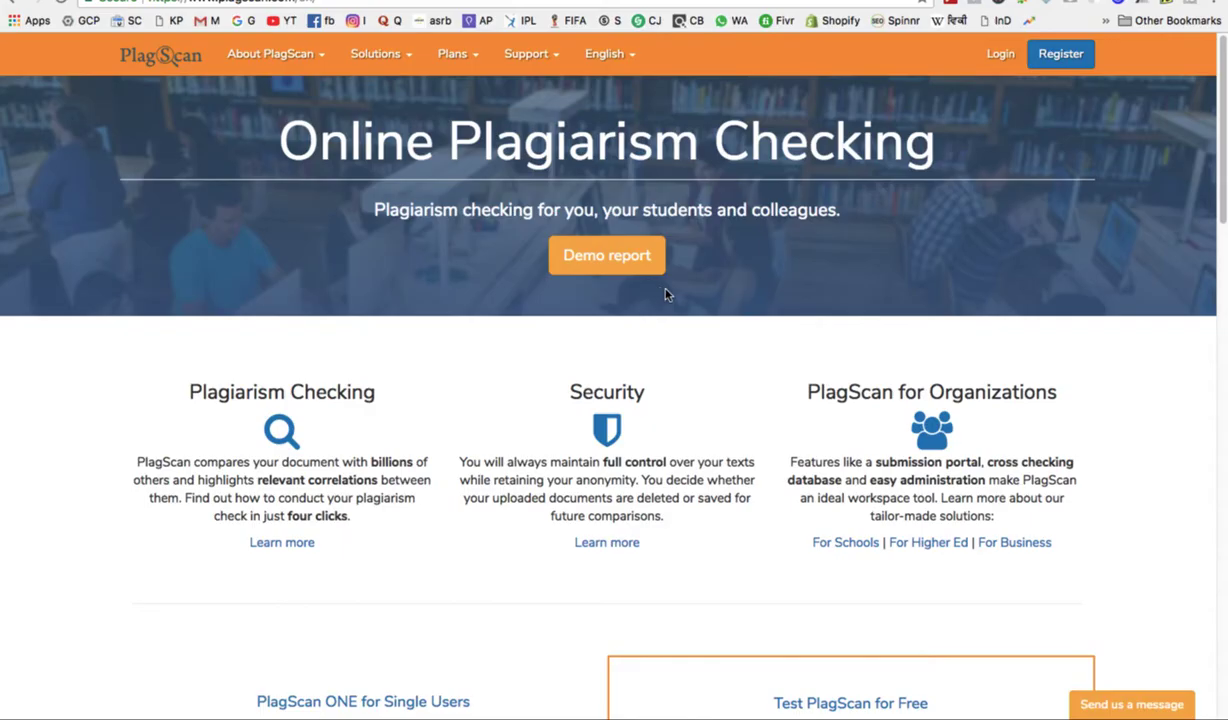
pyautogui.scroll(-5, 640, 450)
pyautogui.scroll(-3, 605, 550)
pyautogui.scroll(-6, 603, 472)
pyautogui.scroll(-4, 611, 520)
pyautogui.scroll(8, 629, 489)
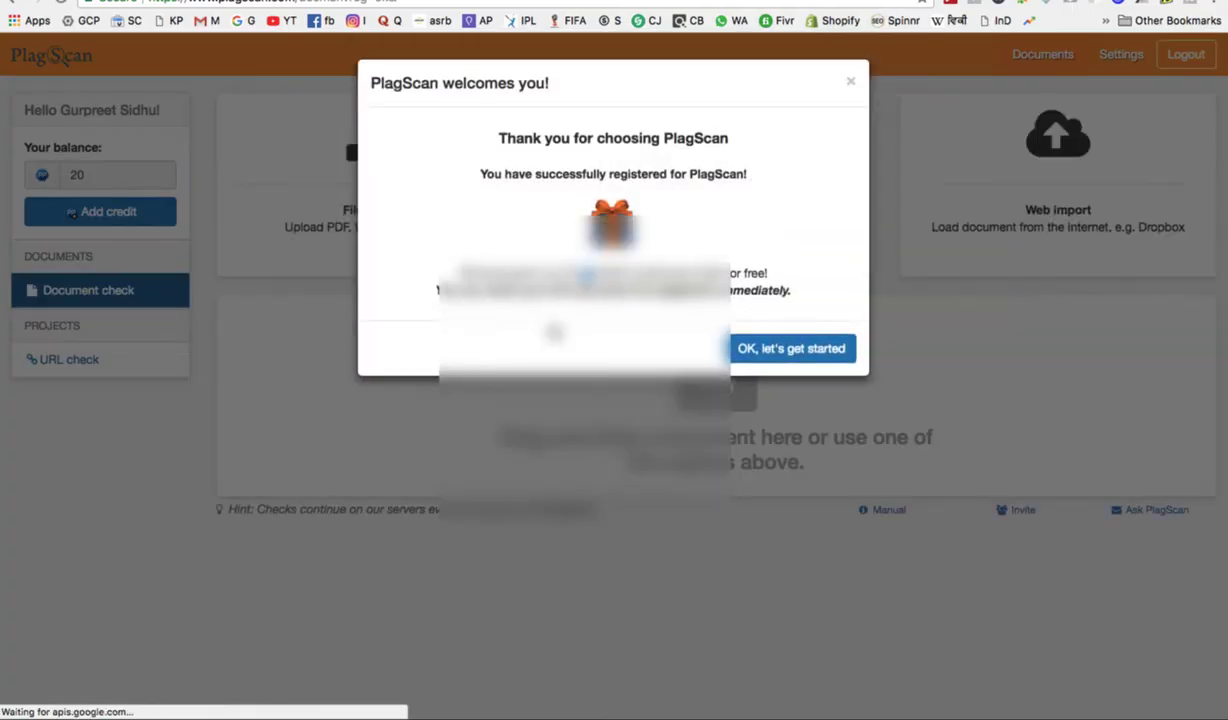
# Step: Dismiss the welcome message and upload introduction_3.docx from Downloads to PlagScan
pyautogui.click(791, 349)
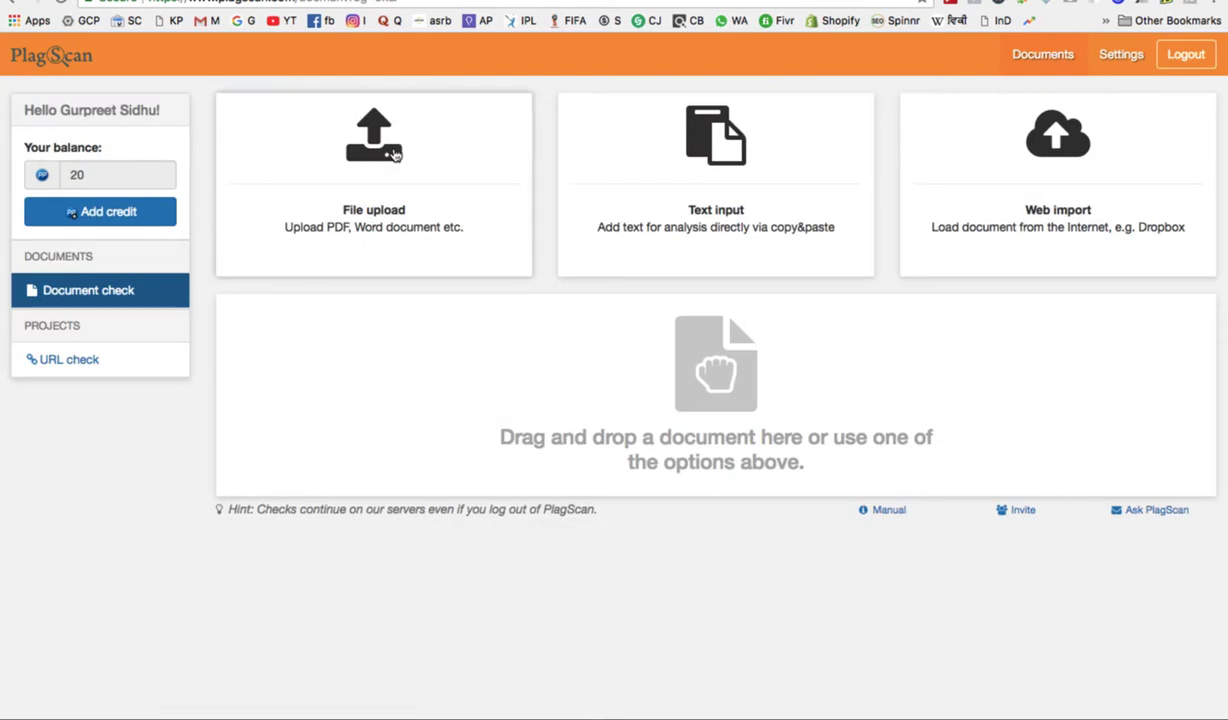
pyautogui.click(334, 397)
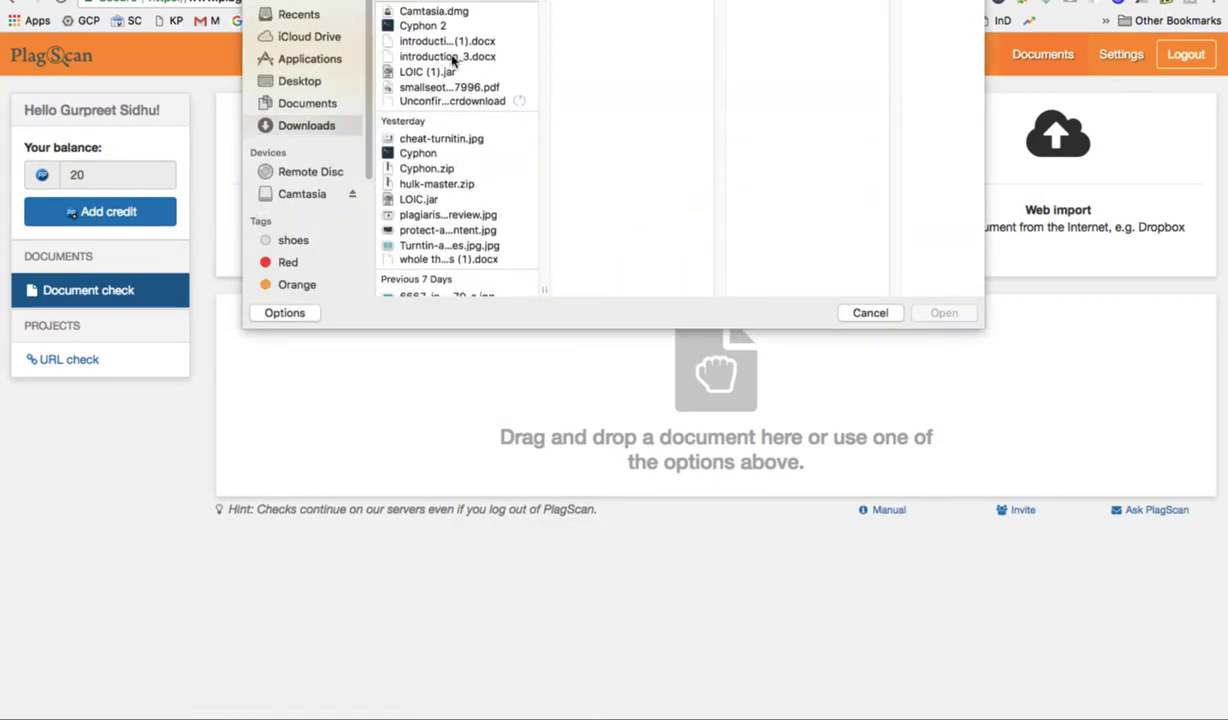
pyautogui.click(470, 58)
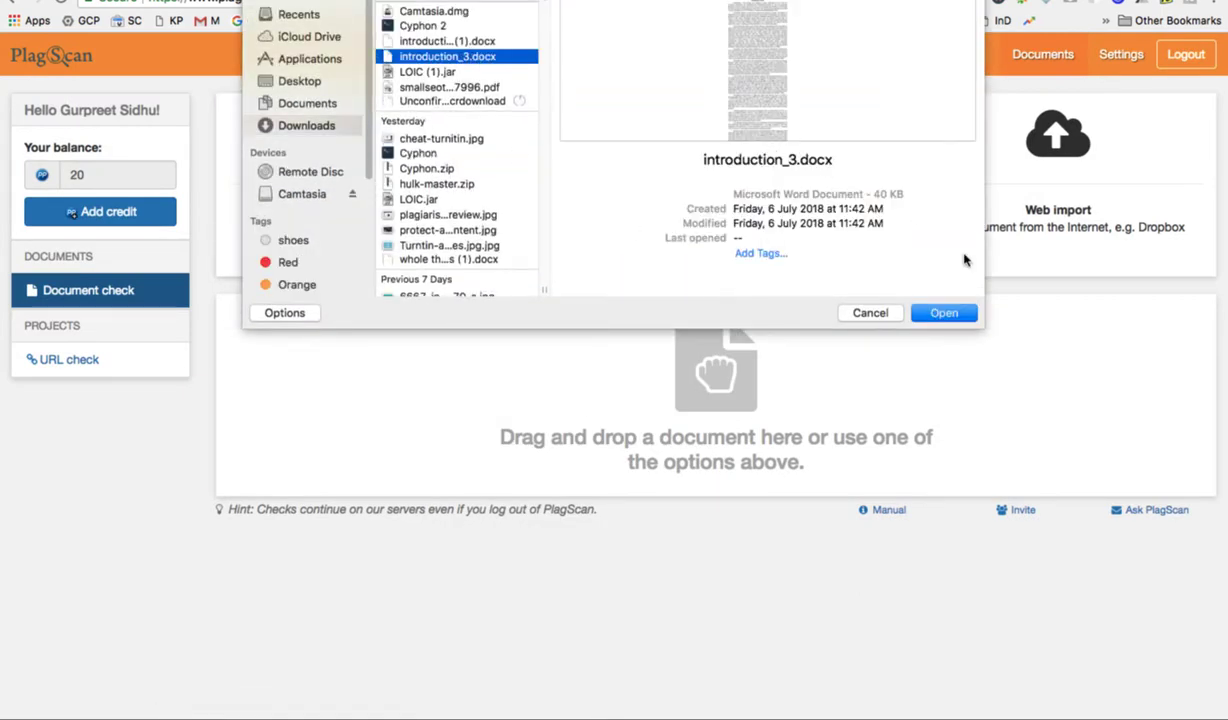
pyautogui.click(945, 314)
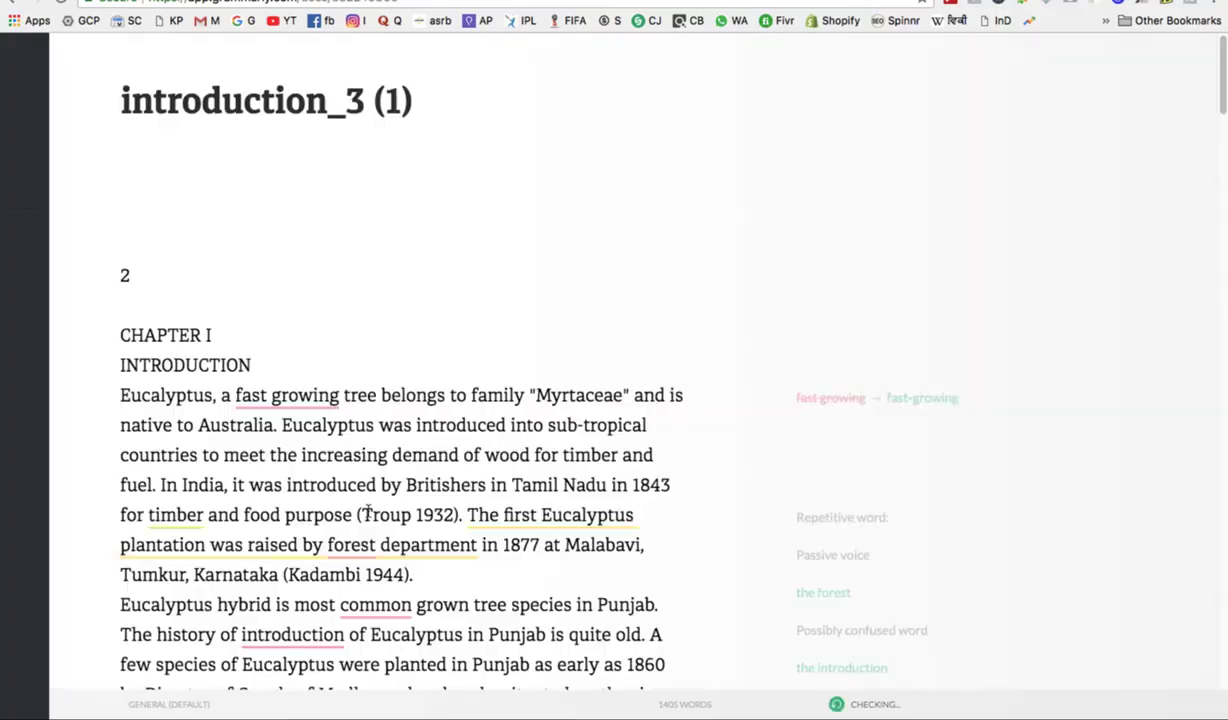
# Step: Turn on Grammarly's plagiarism check for introduction_3 (1), which reports 9%
pyautogui.scroll(-2, 713, 547)
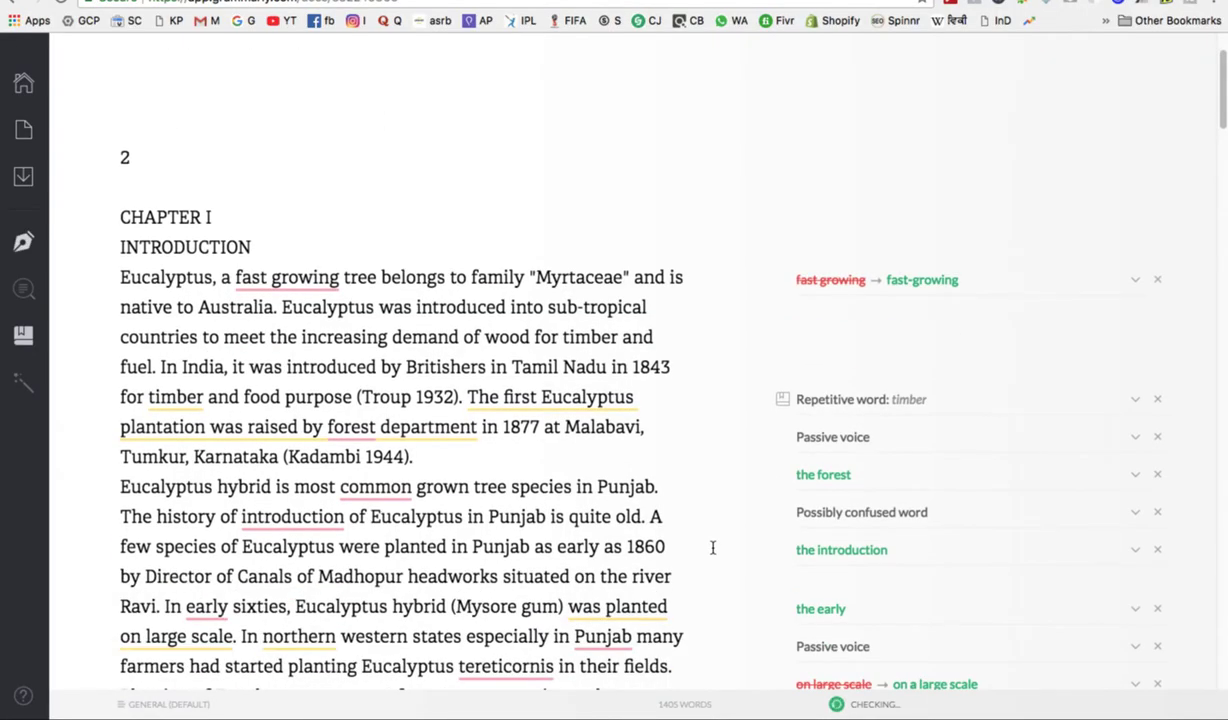
pyautogui.scroll(2, 713, 547)
pyautogui.moveTo(23, 288)
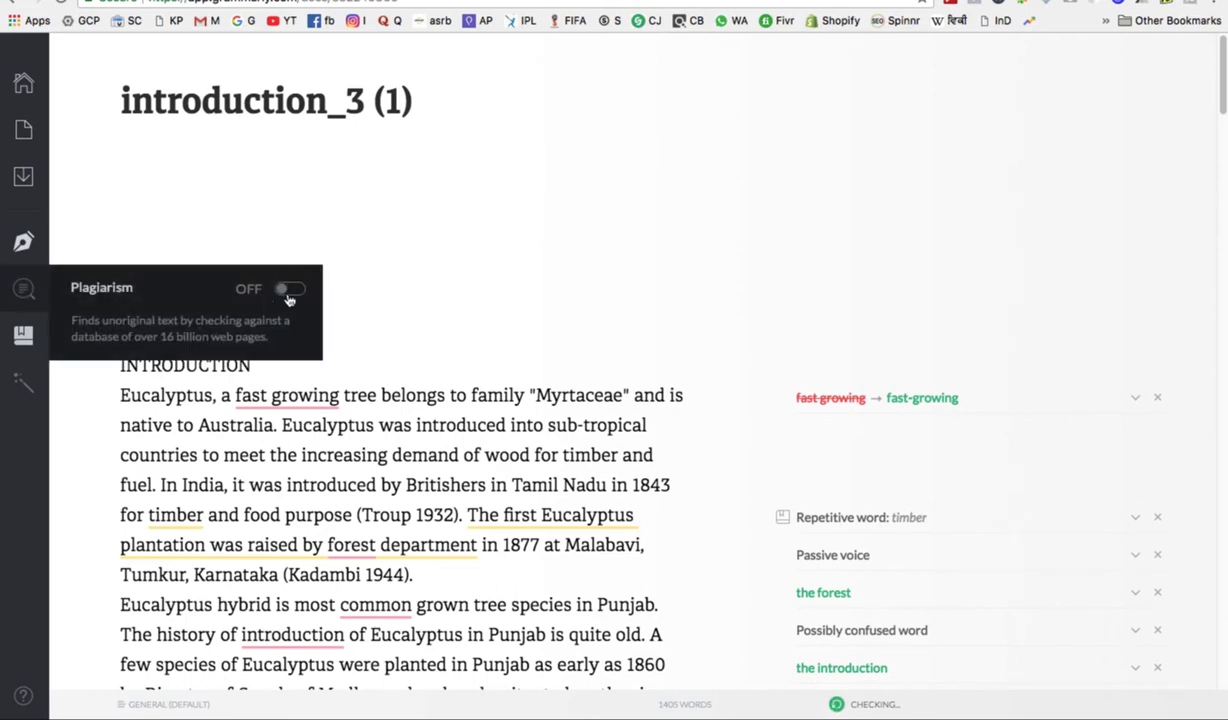
pyautogui.click(290, 296)
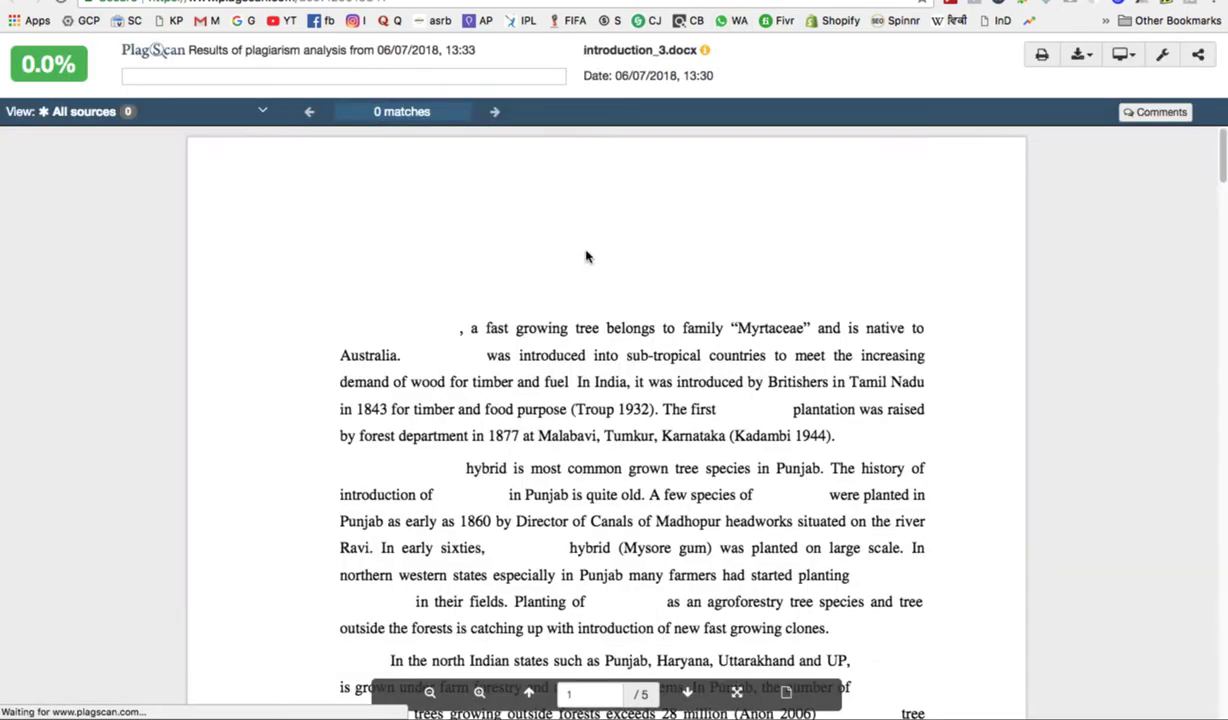
# Step: Show the empty source list in PlagScan's 0.0% report for introduction_3.docx
pyautogui.scroll(-10, 531, 515)
pyautogui.scroll(10, 531, 515)
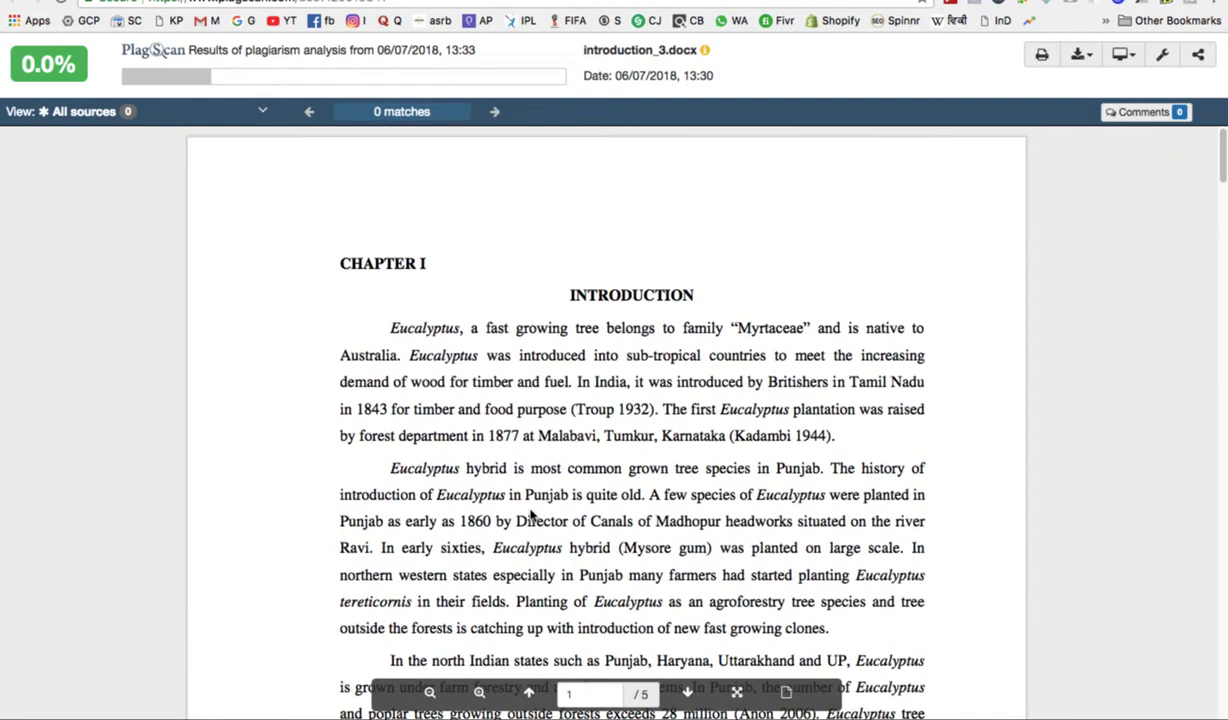
pyautogui.click(80, 112)
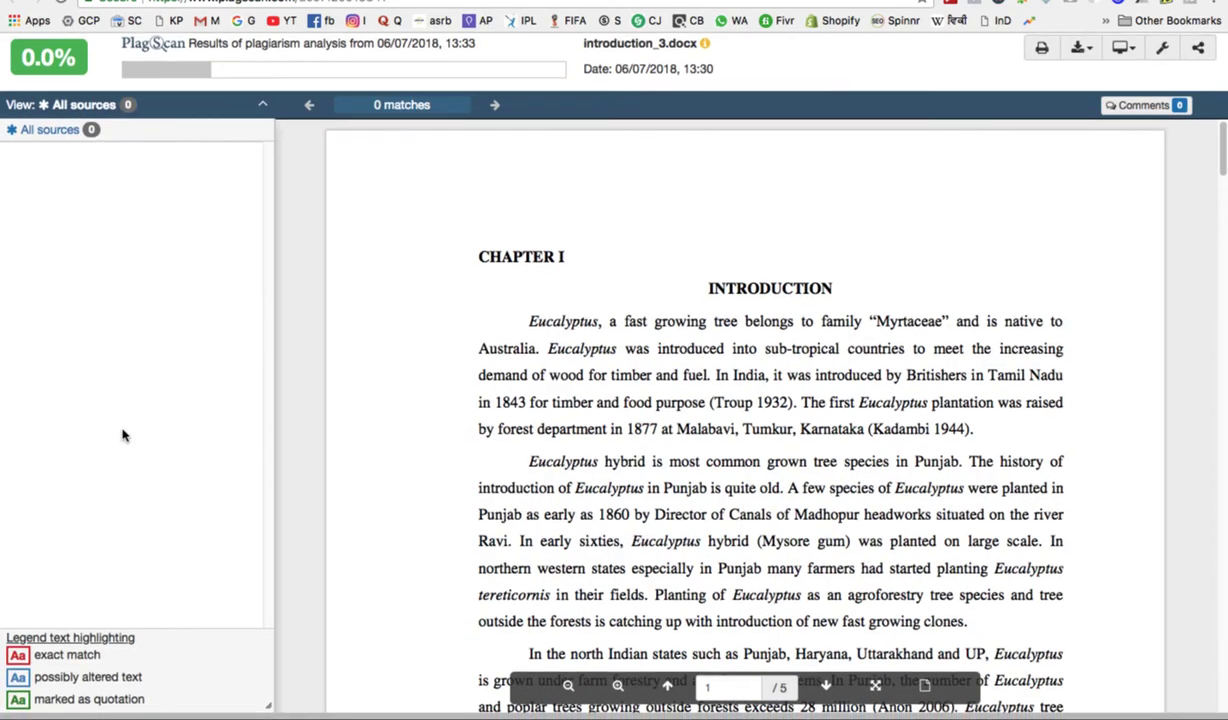
pyautogui.scroll(-15, 600, 510)
pyautogui.scroll(-5, 612, 530)
pyautogui.scroll(-5, 612, 530)
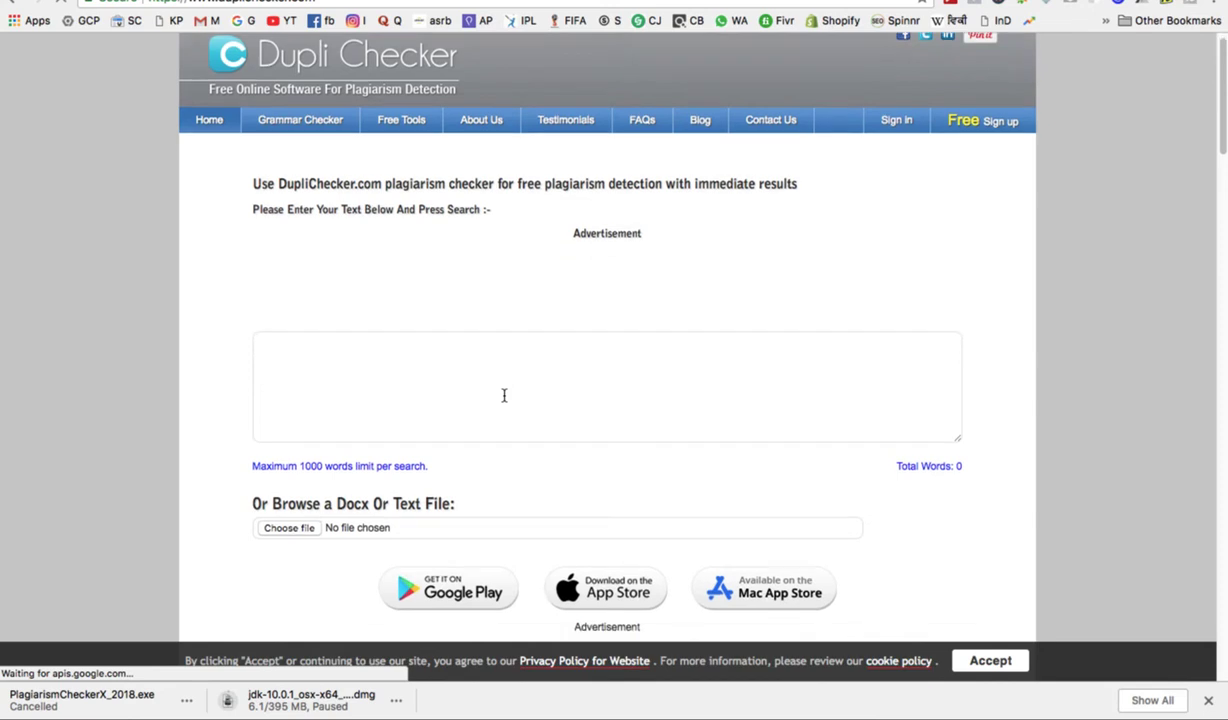
# Step: Clear the downloads bar and inspect DupliChecker's empty text box in DevTools
pyautogui.scroll(-2, 502, 391)
pyautogui.click(1212, 706)
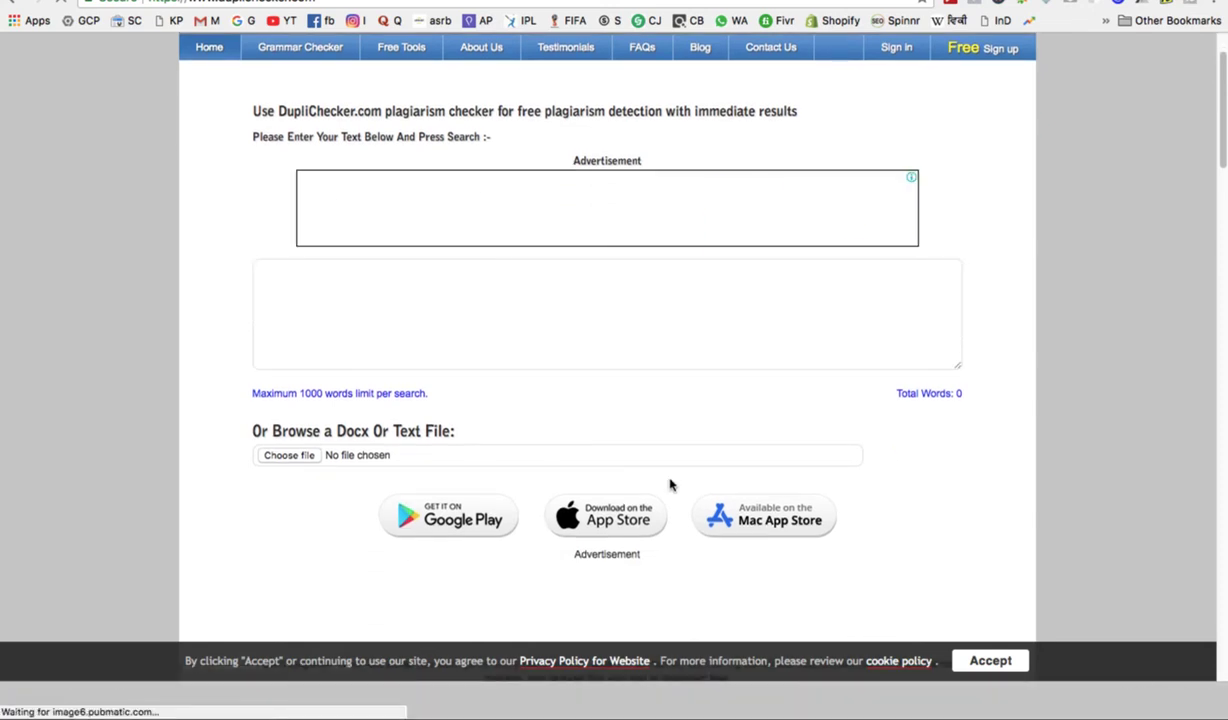
pyautogui.click(431, 316)
pyautogui.rightClick(431, 316)
pyautogui.click(530, 557)
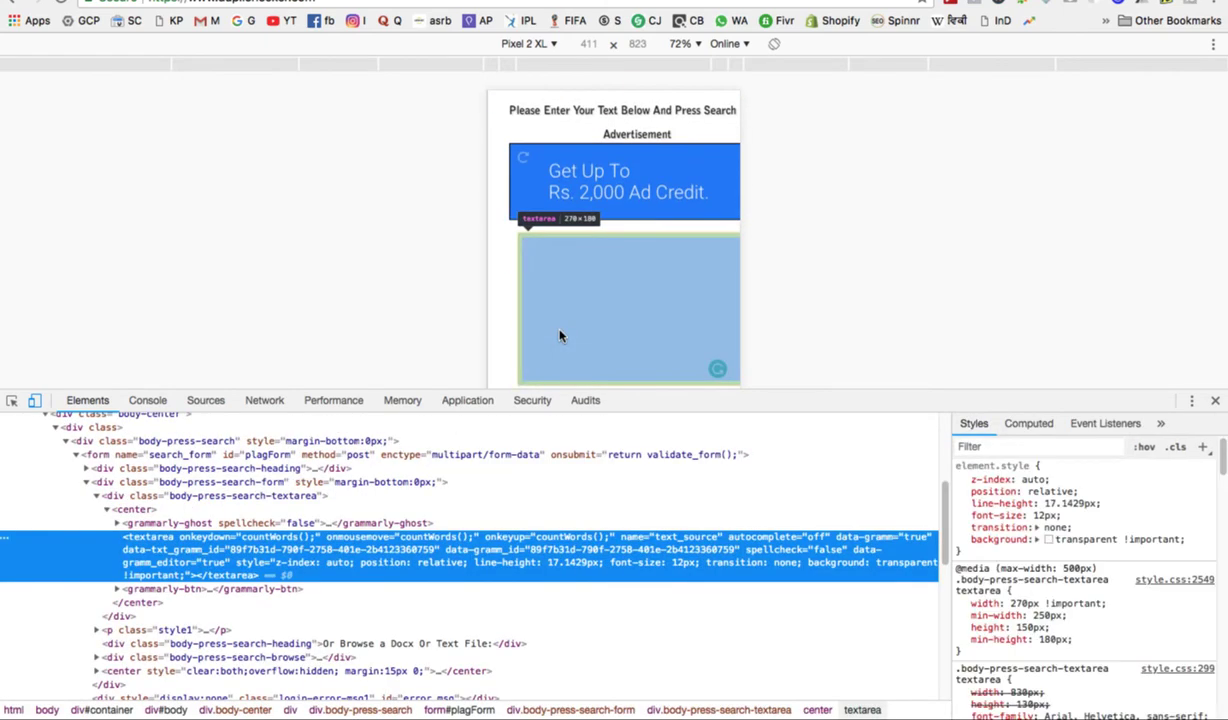
# Step: Refocus DupliChecker's textarea to show its data-gramm attributes and grammarly-ghost element
pyautogui.click(560, 336)
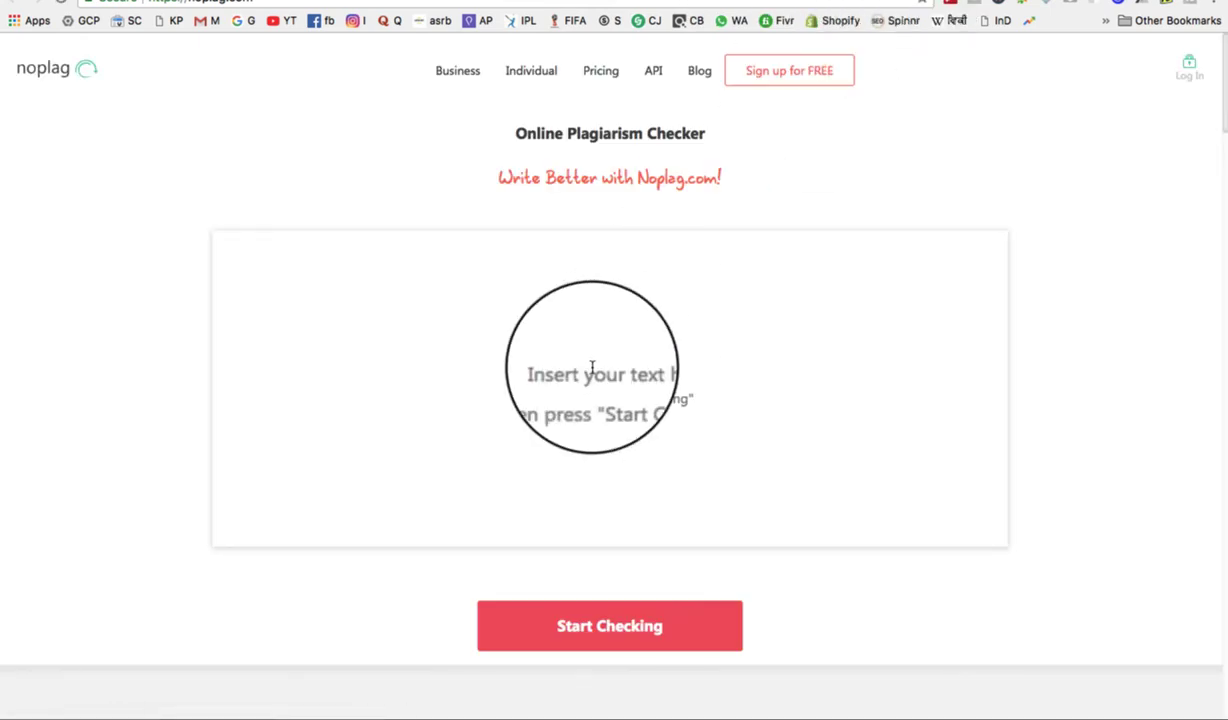
# Step: Inspect Noplag's text box in DevTools to reveal its Grammarly elements
pyautogui.rightClick(594, 368)
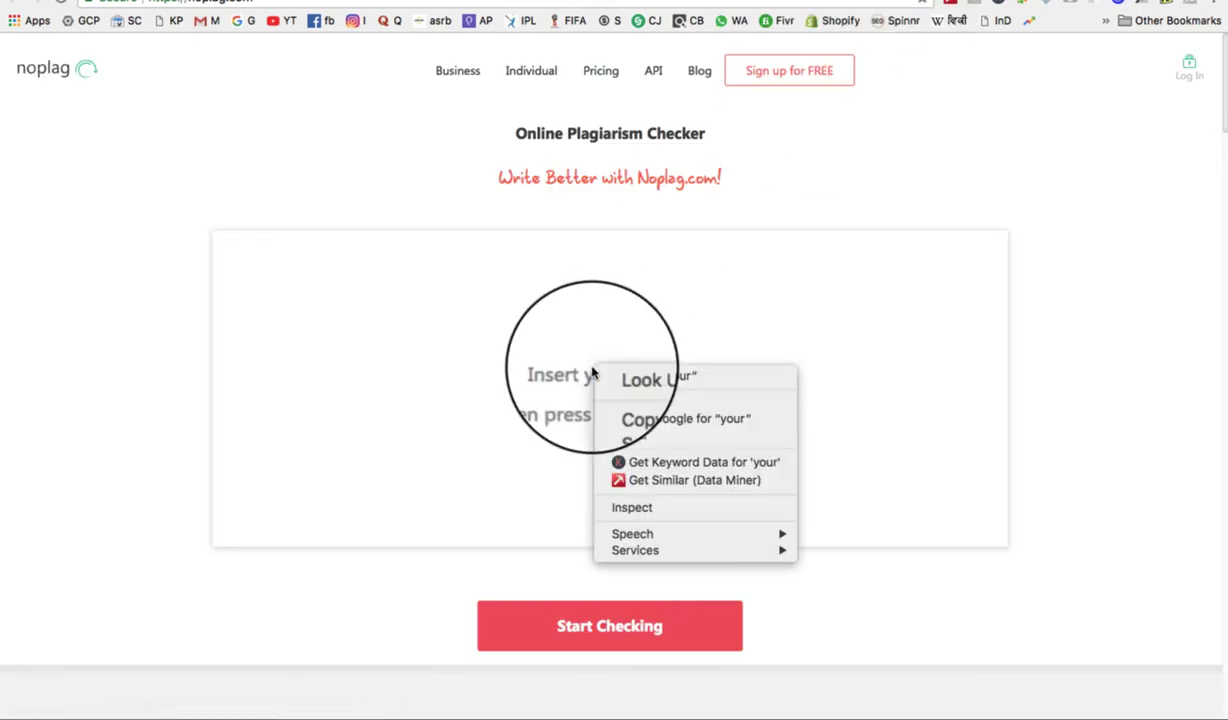
pyautogui.click(657, 511)
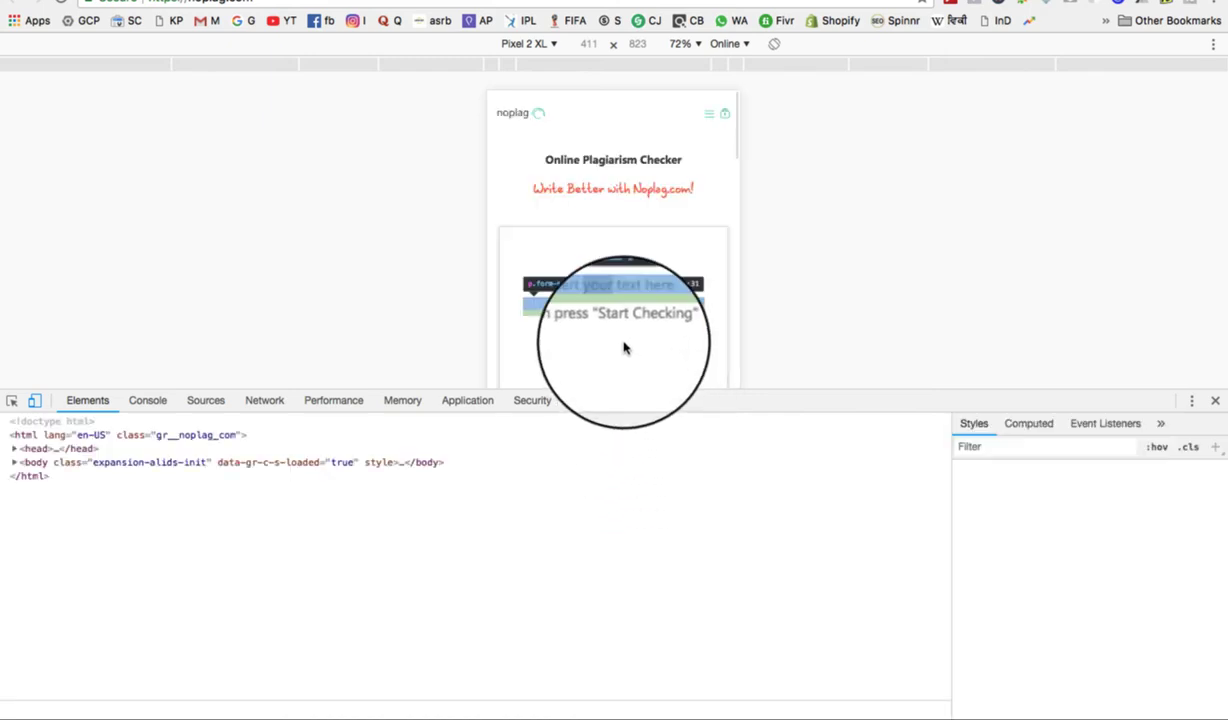
pyautogui.click(614, 344)
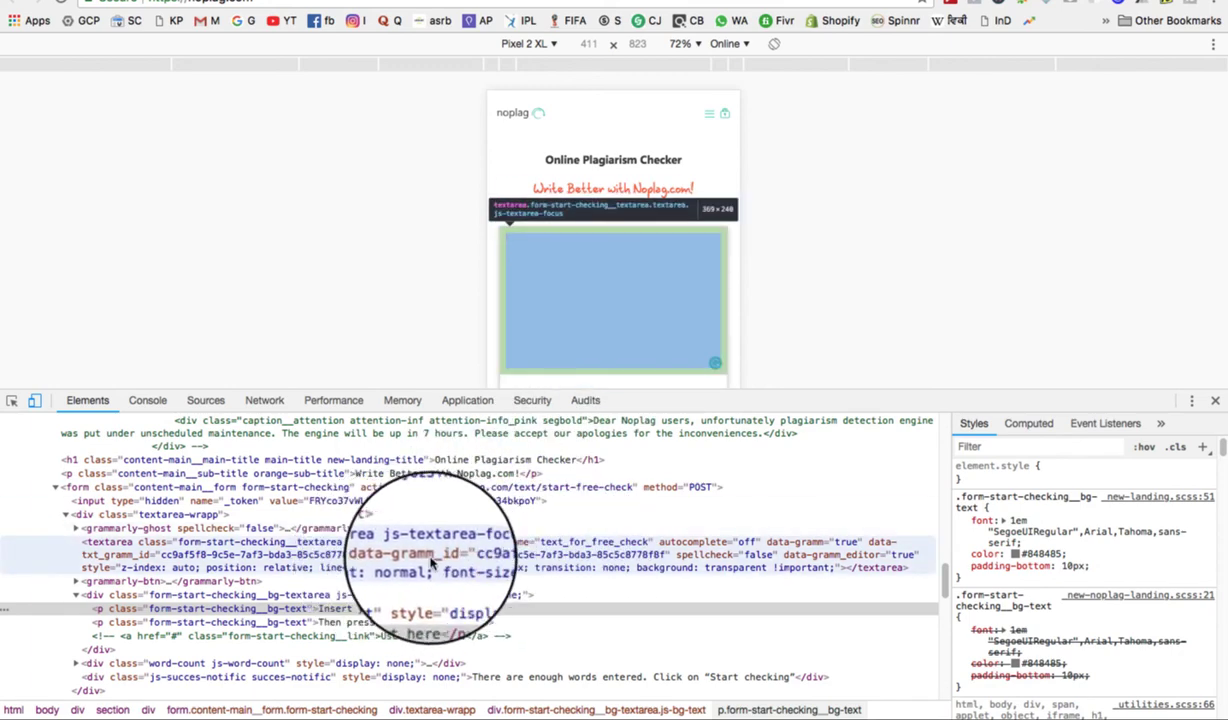
pyautogui.click(1215, 400)
# Step: Navigate to smallseotools and reach its plagiarism checker's empty paste box
pyautogui.click(636, 3)
pyautogui.write('smallseo')
pyautogui.click(609, 388)
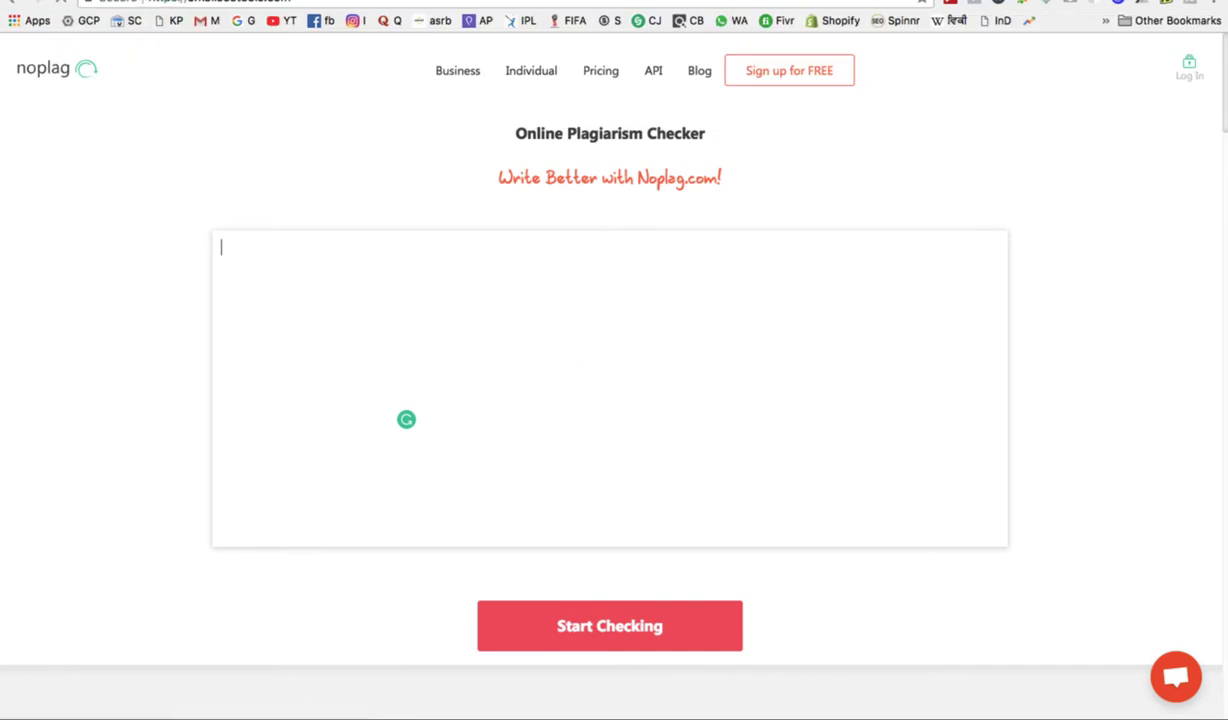
pyautogui.scroll(-5, 386, 270)
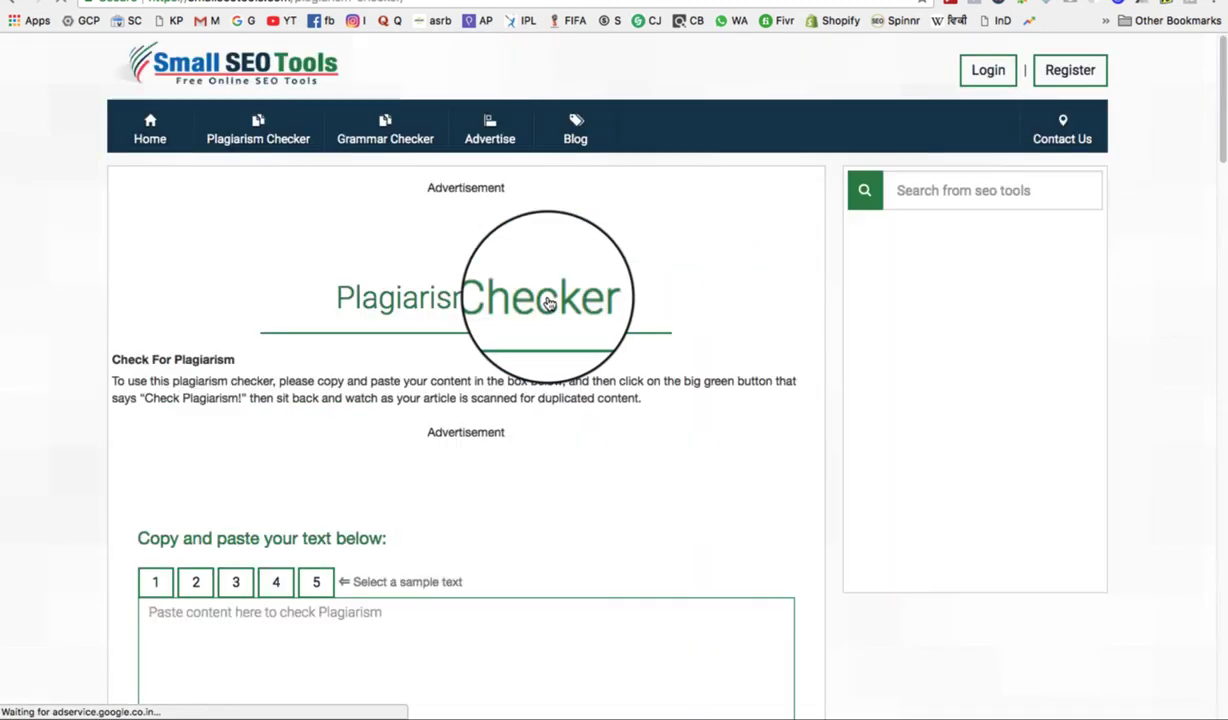
# Step: Scroll to Small SEO Tools' plagiarism text box and open DevTools with Cmd+Option+I
pyautogui.scroll(-2, 547, 298)
pyautogui.scroll(-4, 433, 466)
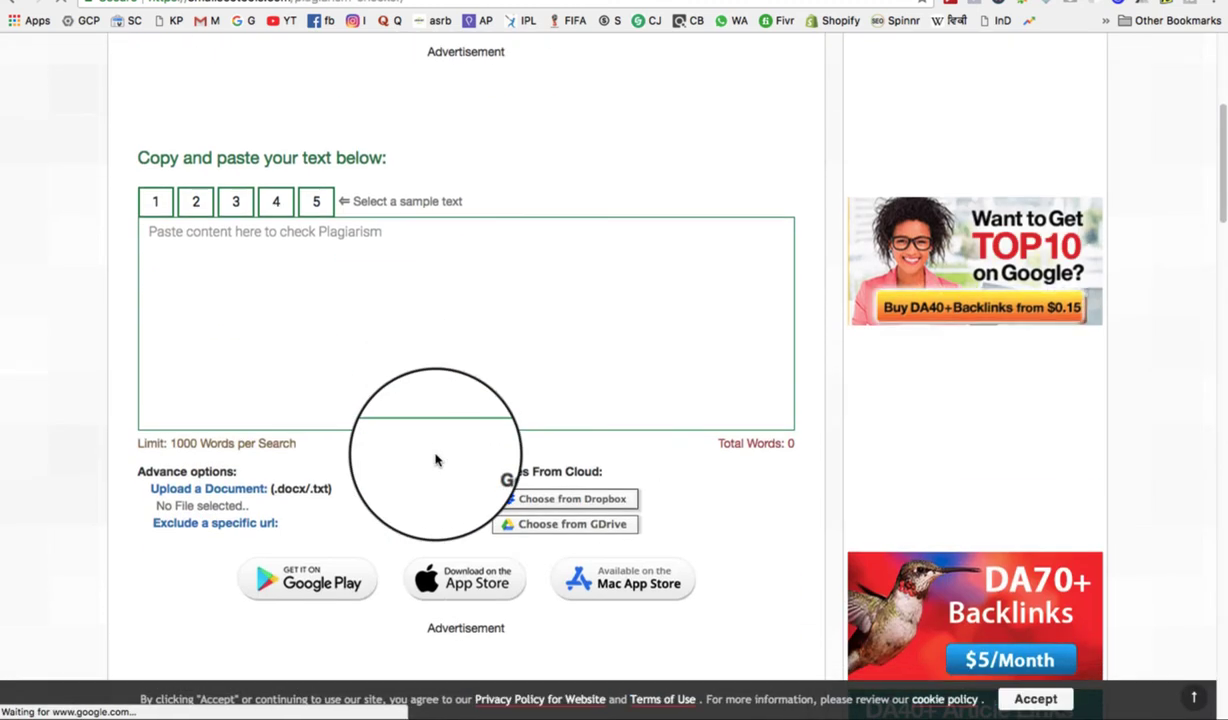
pyautogui.rightClick(400, 326)
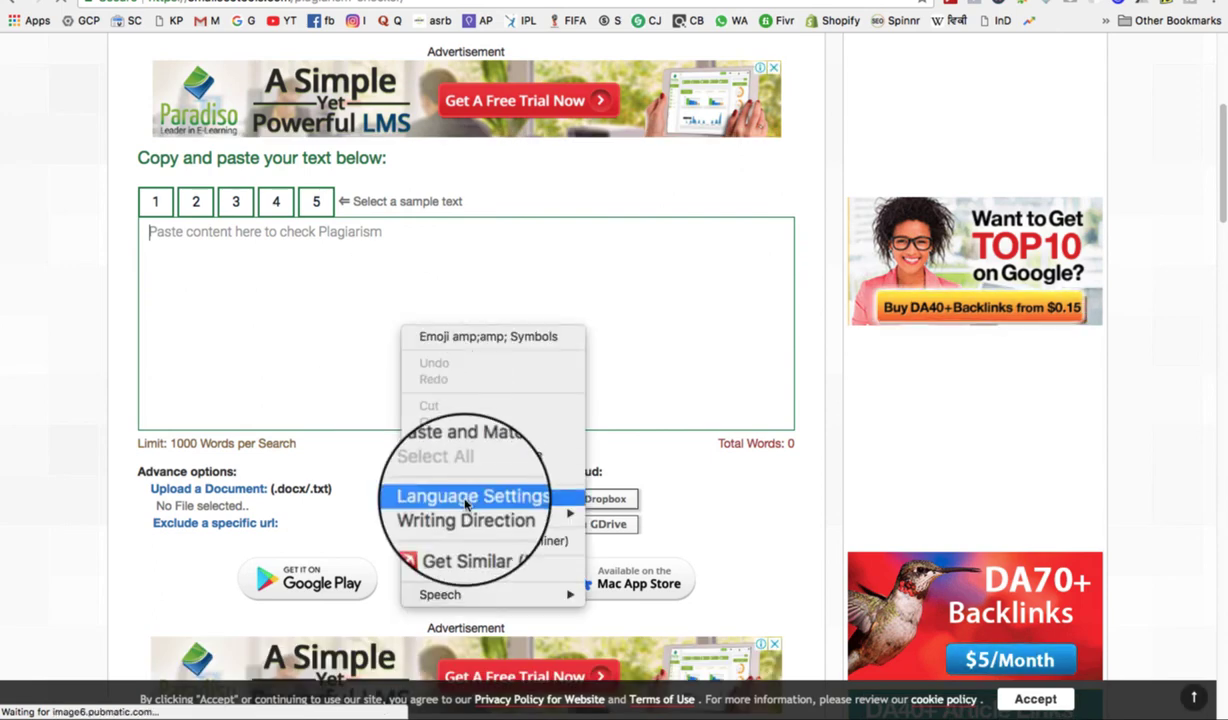
pyautogui.press('Escape')
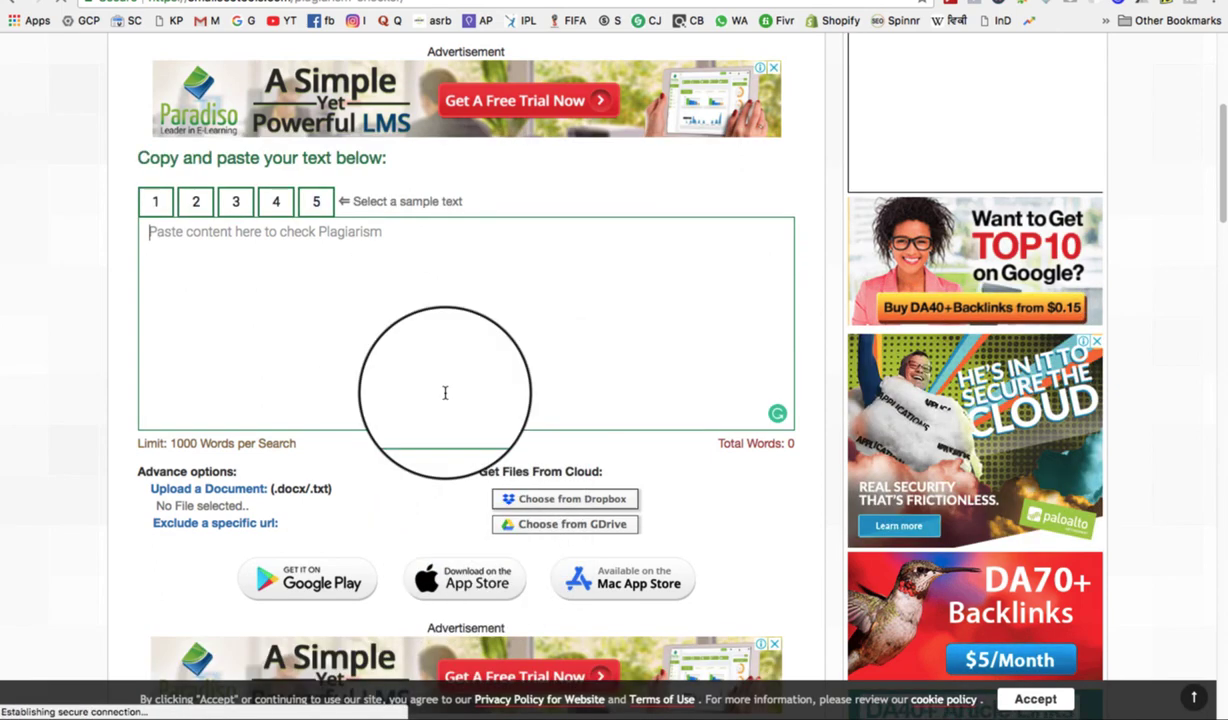
pyautogui.press('super+alt+i')
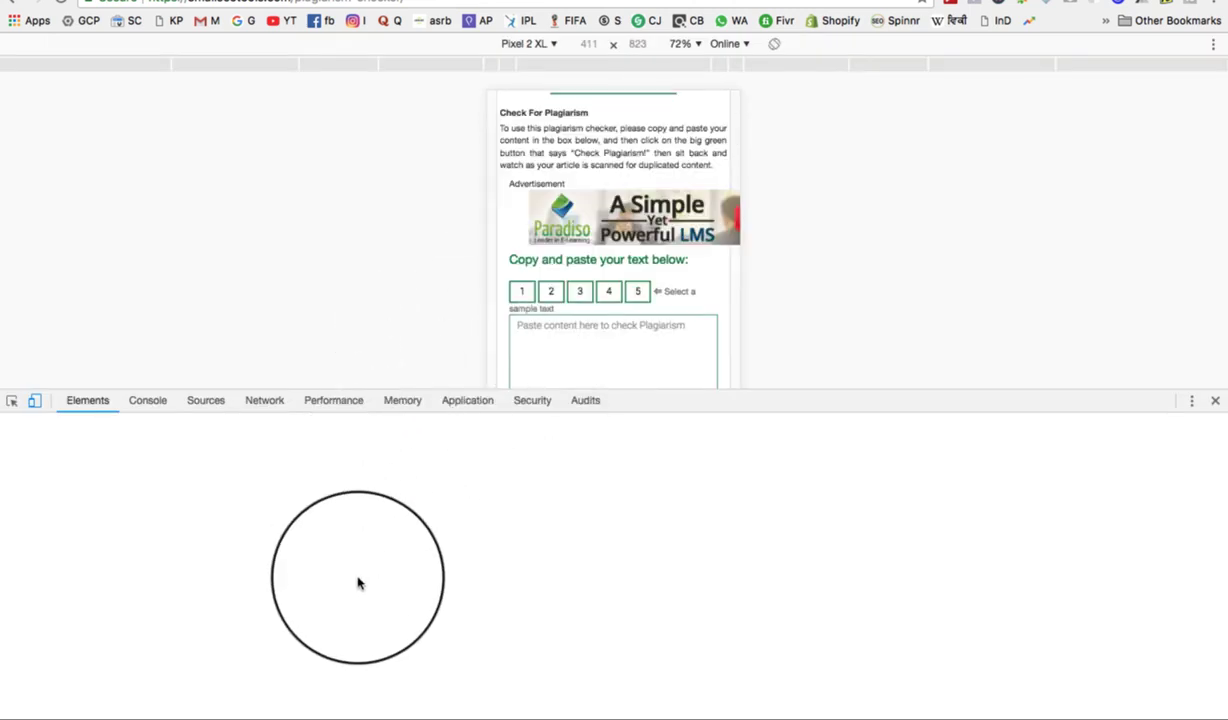
# Step: Pick Small SEO Tools' textarea with the element selector to reveal its data-gramm attributes
pyautogui.click(12, 403)
pyautogui.click(566, 330)
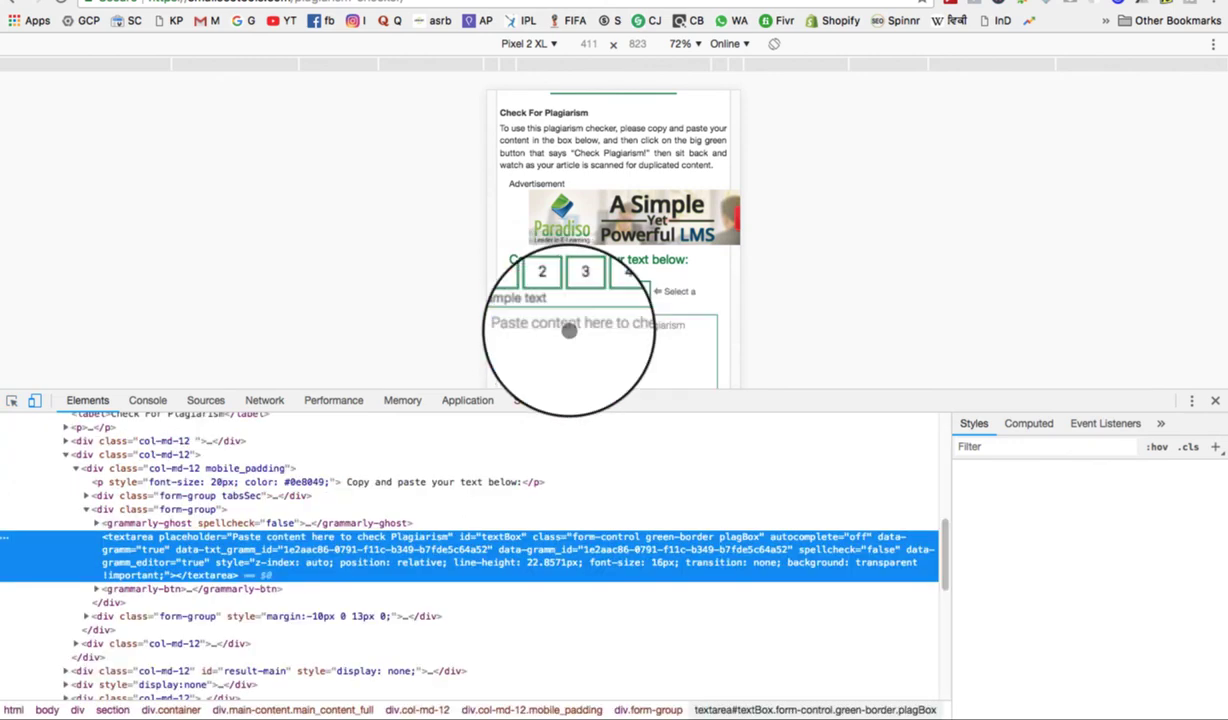